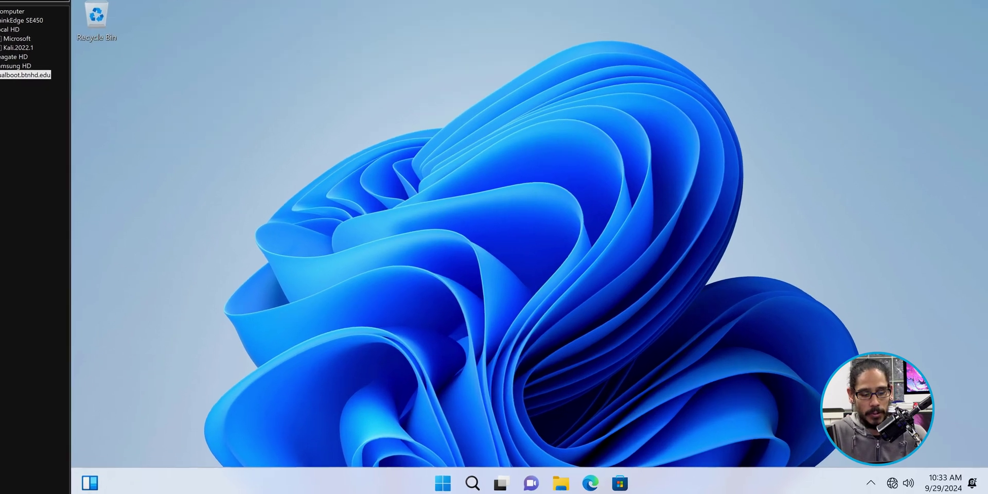
# Open Disk Management from the Win+X menu to view Disk 0's 199.27 GB C: partition
pyautogui.press('super+x')
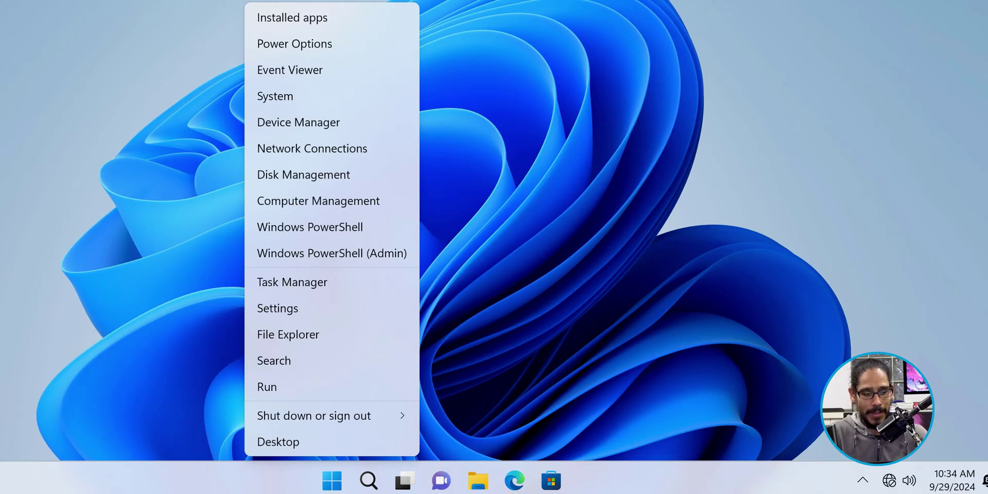
pyautogui.press('k')
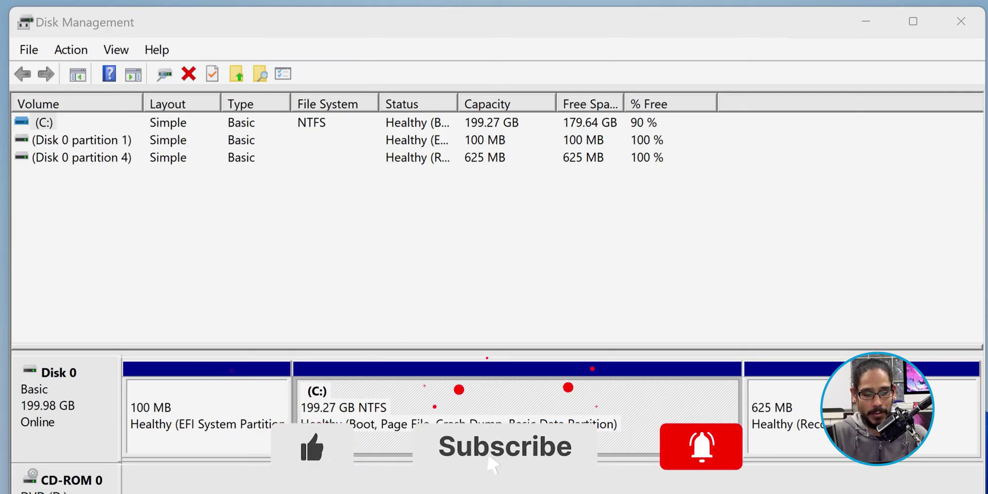
# Shrink the C: volume by 102400 MB, leaving 100 GB of unallocated space
pyautogui.rightClick(447, 119)
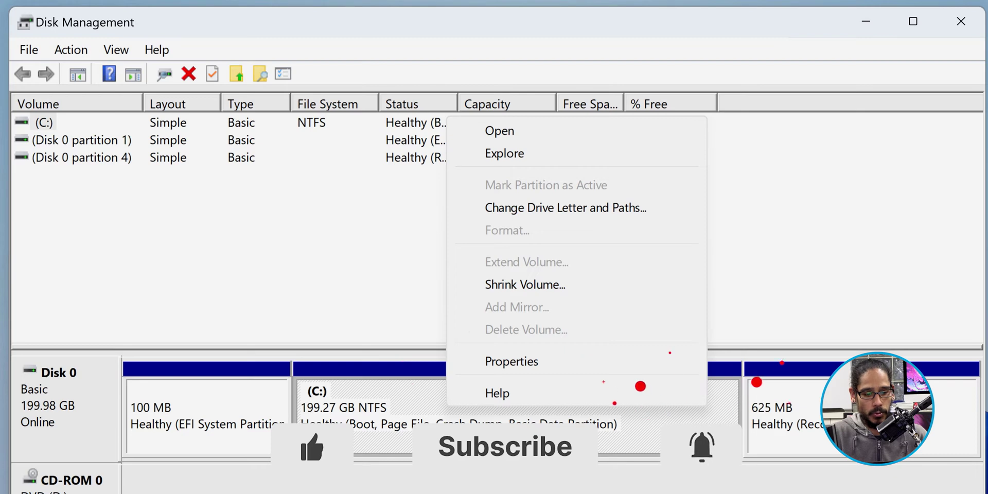
pyautogui.click(525, 285)
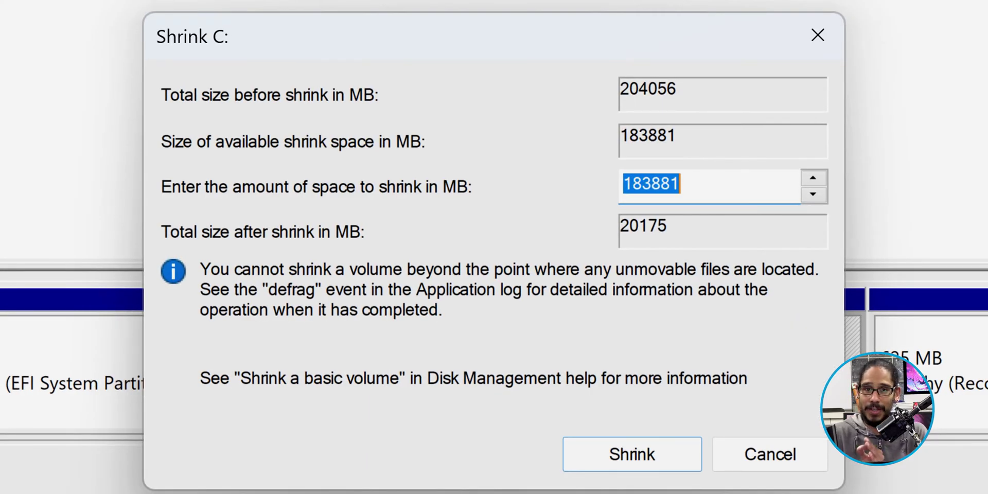
pyautogui.write('102400')
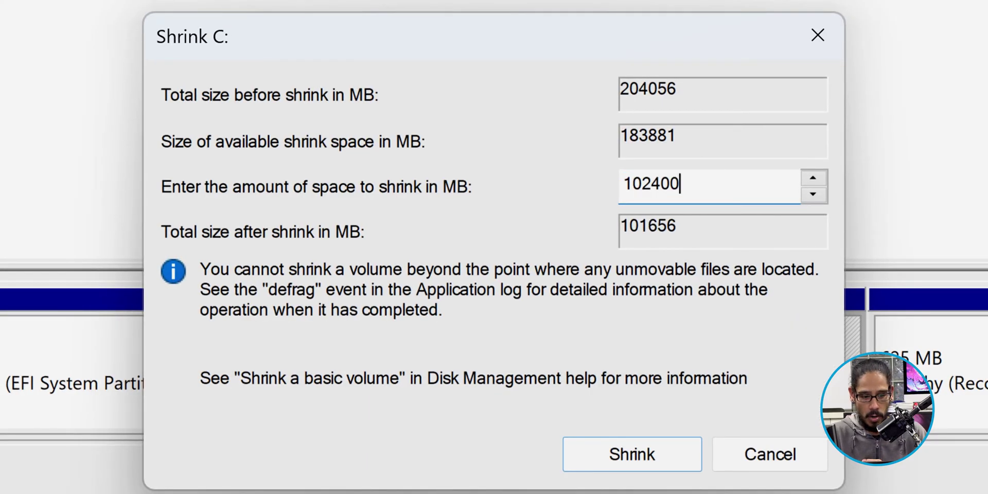
pyautogui.press('Return')
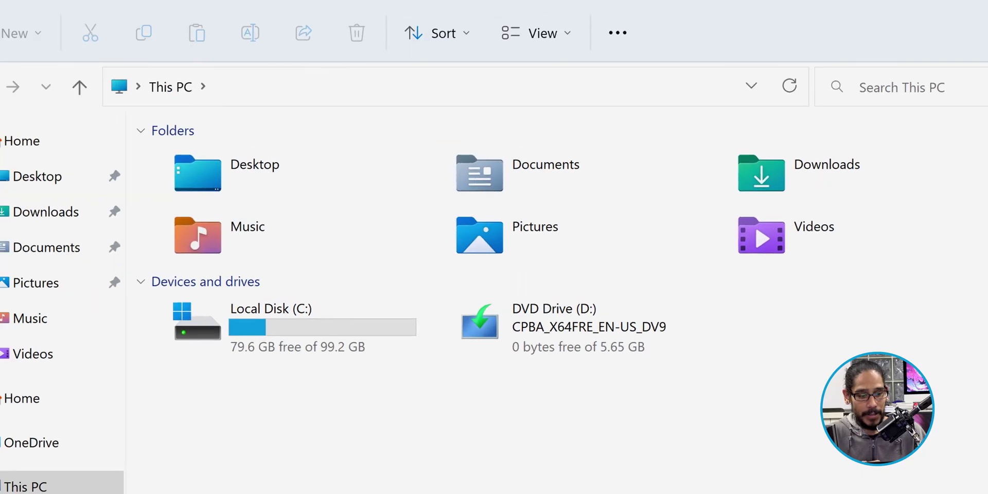
# Select the DVD Drive (D:) installation disc in This PC
pyautogui.click(507, 348)
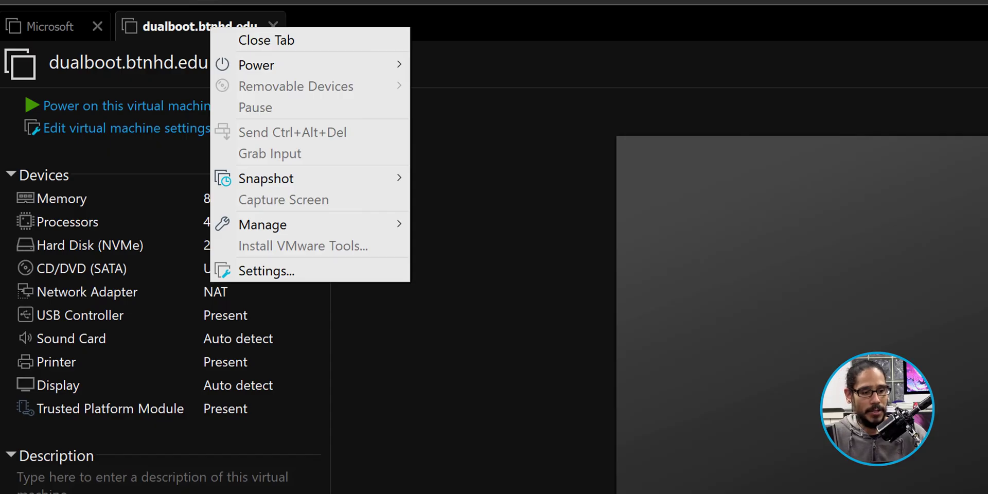
# Boot the VM from the EFI VMware Virtual SATA CDROM Drive into Windows Setup
pyautogui.moveTo(255, 65)
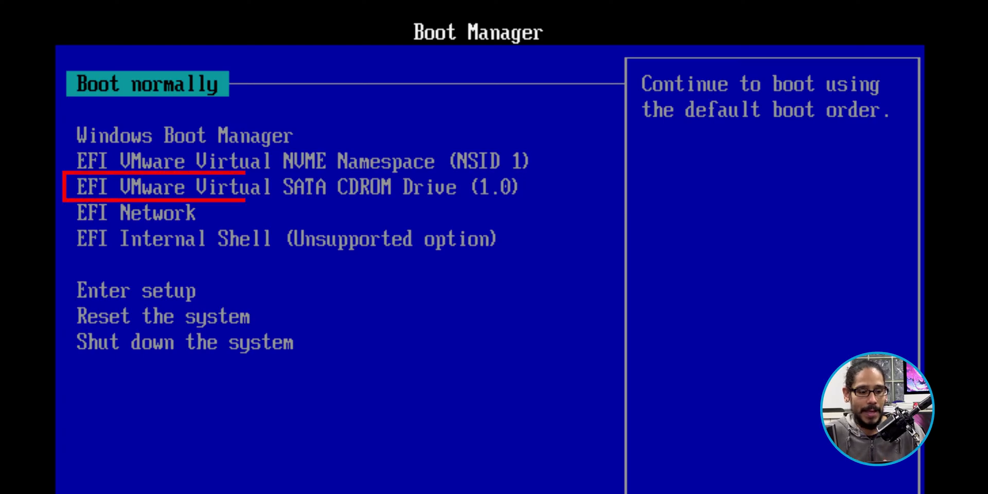
pyautogui.press('Down')
pyautogui.press('Down')
pyautogui.press('Down')
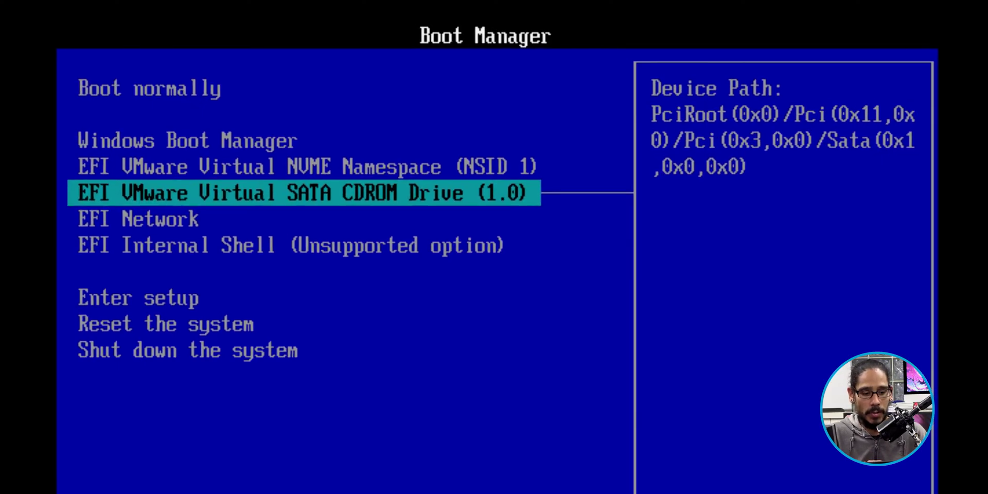
pyautogui.press('Return')
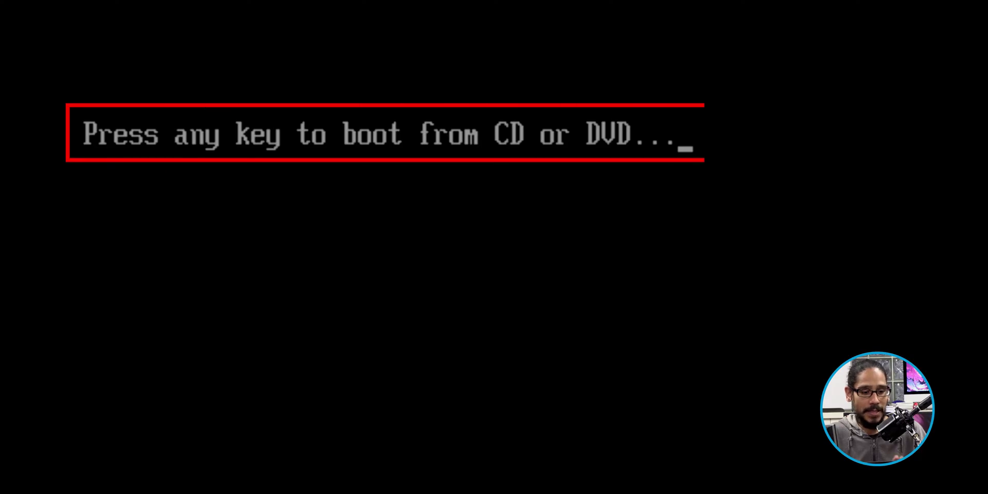
pyautogui.press('Return')
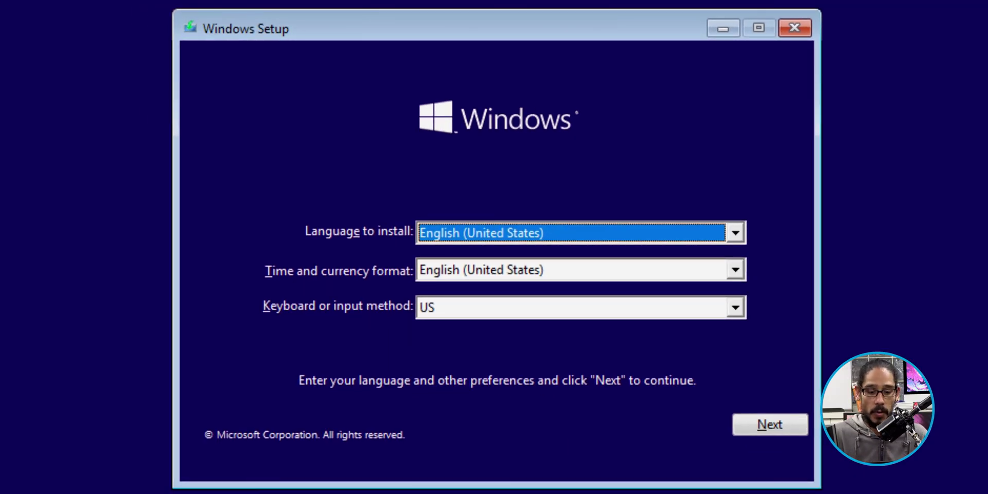
# Keep English (United States) settings and choose the Windows 10 Enterprise edition
pyautogui.press('Return')
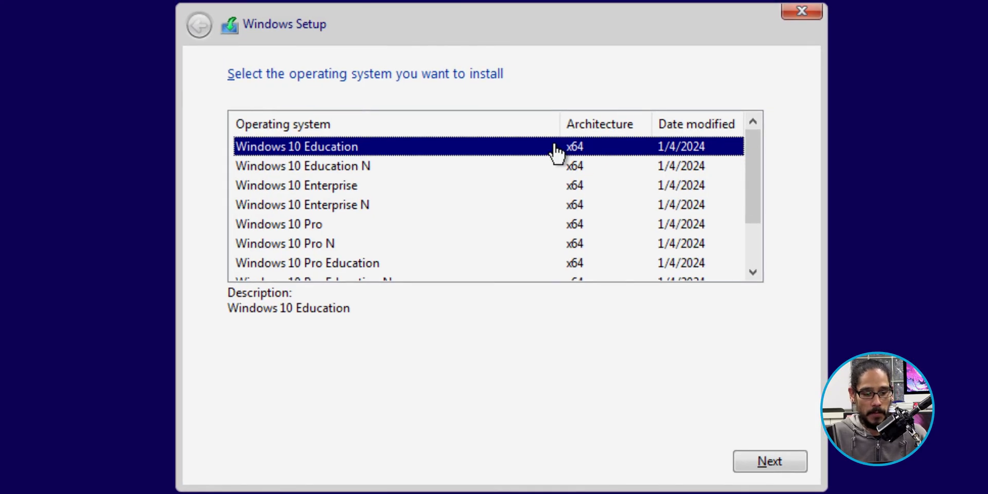
pyautogui.press('Down')
pyautogui.press('Down')
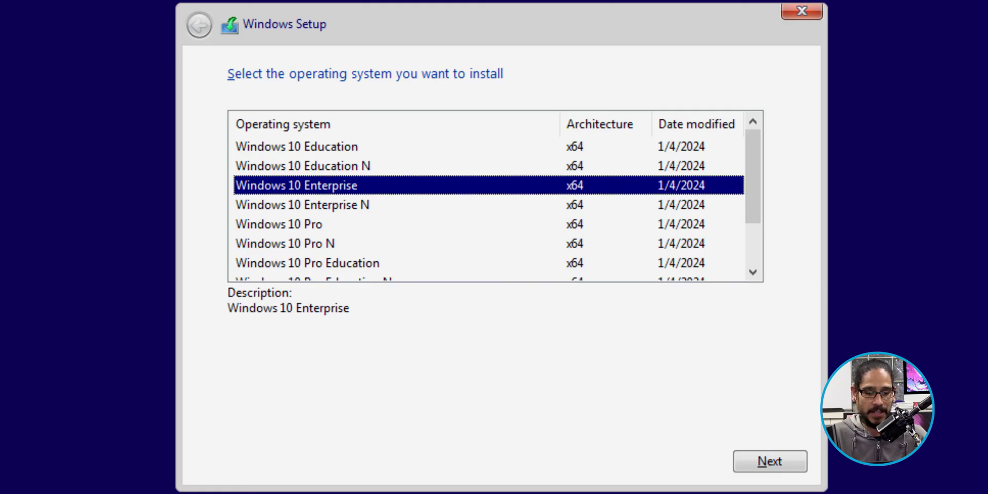
pyautogui.press('Return')
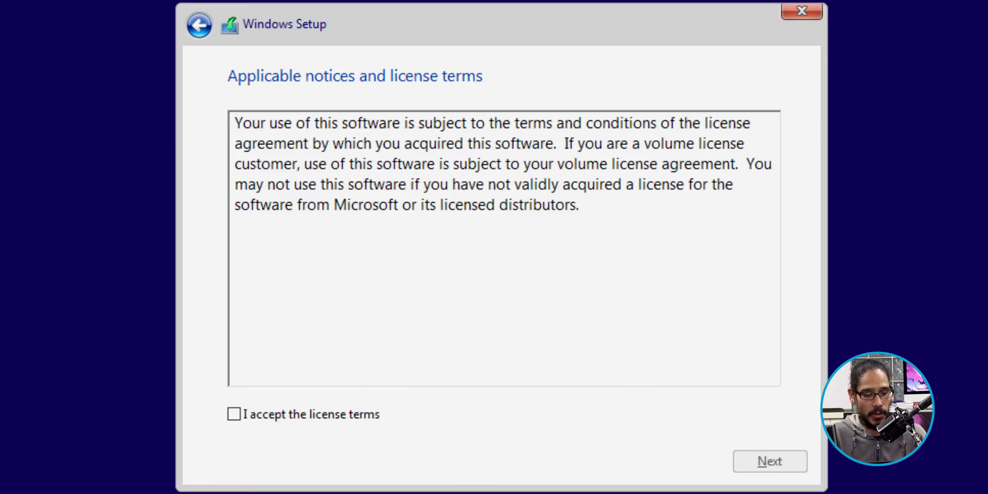
# Accept the license terms and choose Custom: Install Windows only
pyautogui.press('space')
pyautogui.press('Return')
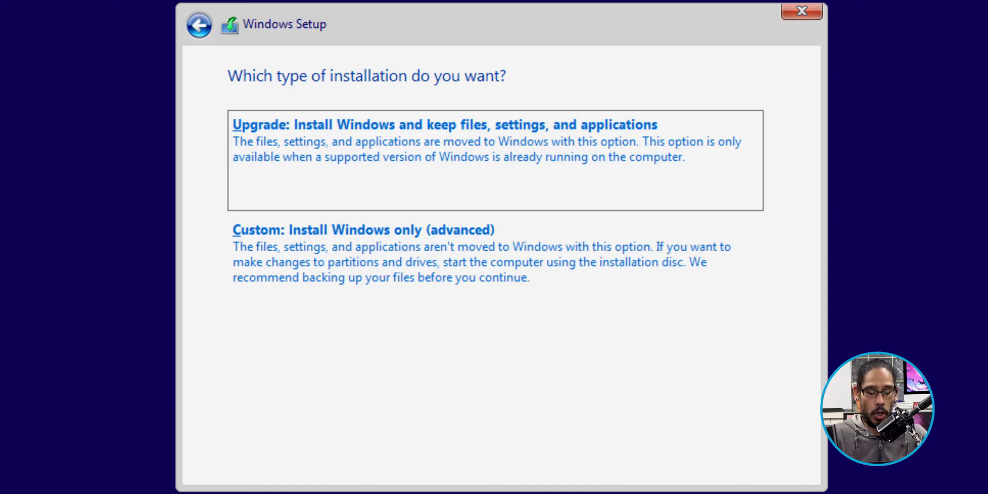
pyautogui.hotkey('alt', 'c')
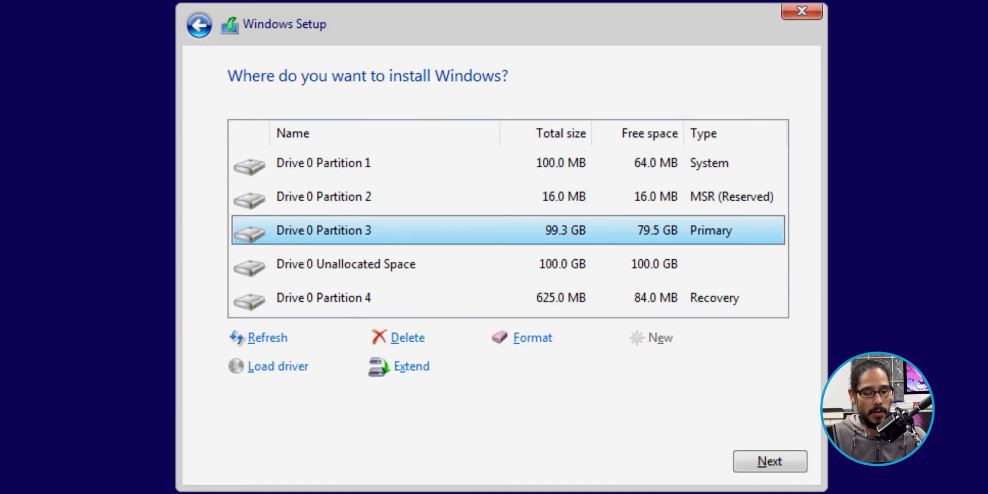
# Install Windows 10 into Drive 0's 100 GB unallocated space
pyautogui.click(346, 263)
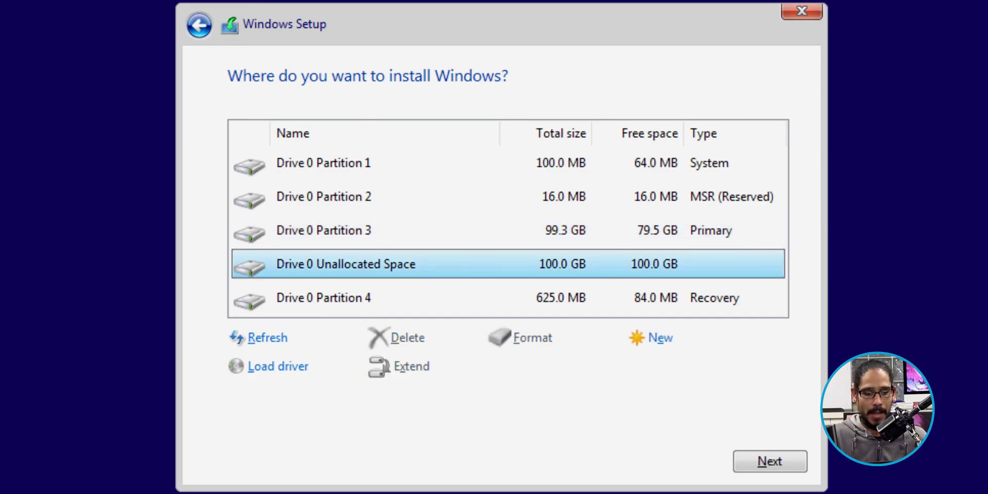
pyautogui.hotkey('alt', 'n')
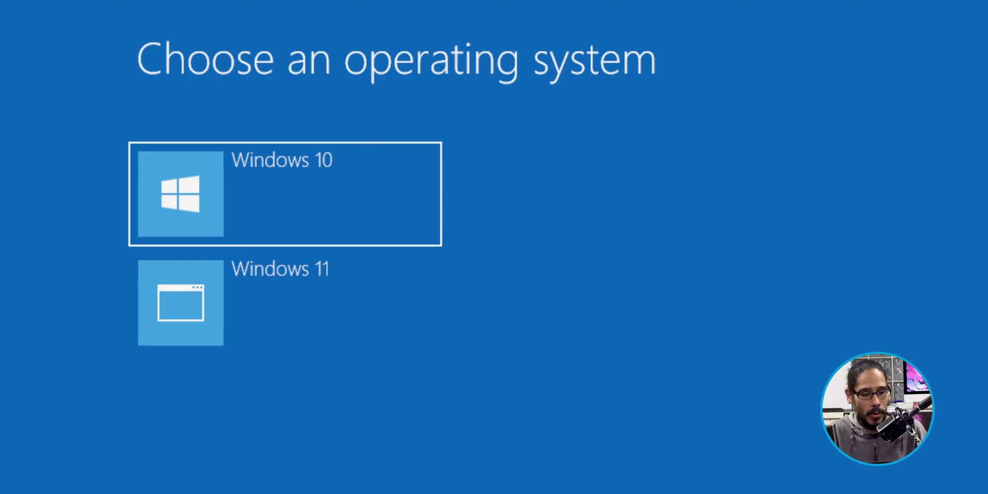
# Choose Windows 10 at the Choose an operating system menu to boot it
pyautogui.press('Return')
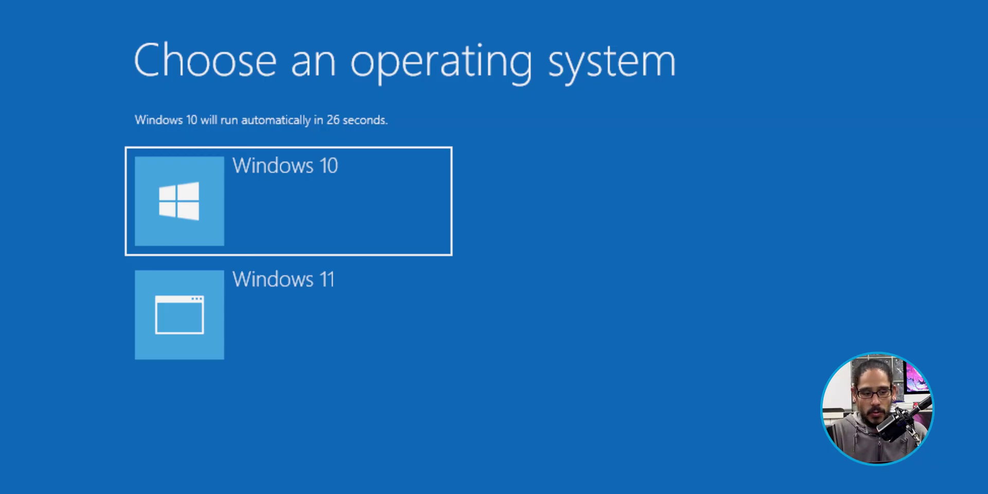
pyautogui.press('Return')
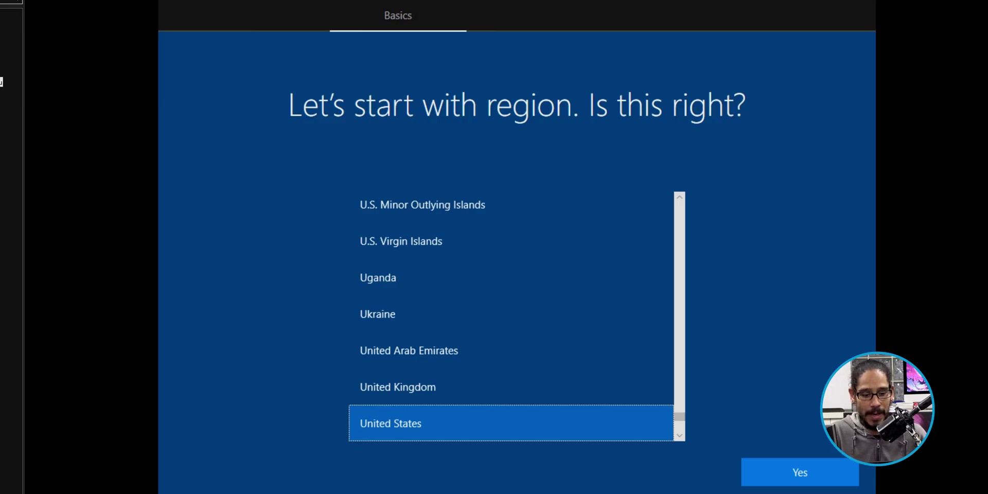
# Confirm United States region and US keyboard, skip a second layout, and enter a user name
pyautogui.press('Return')
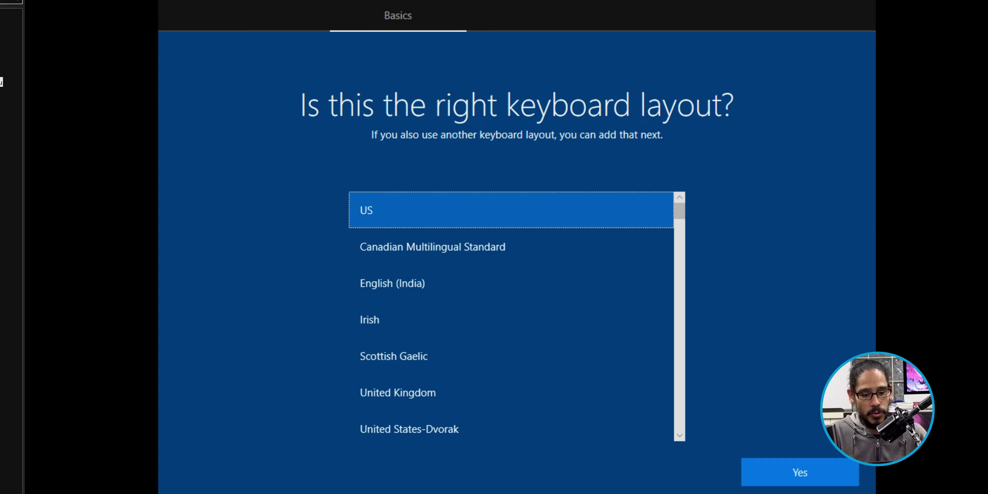
pyautogui.press('Return')
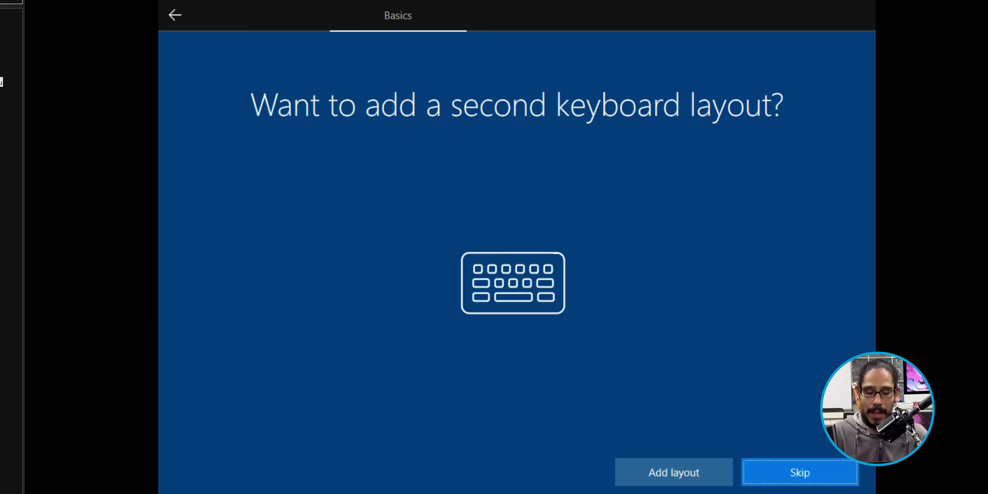
pyautogui.press('Return')
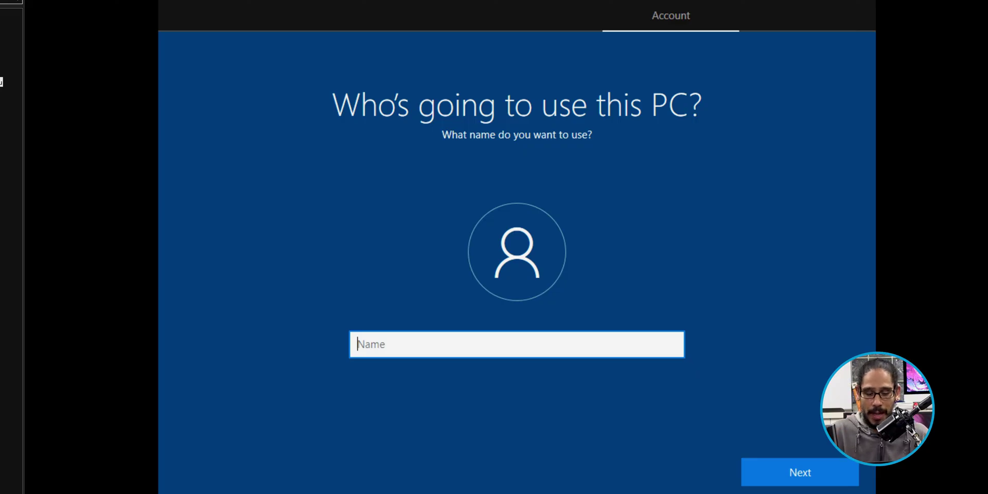
pyautogui.write('btnhd')
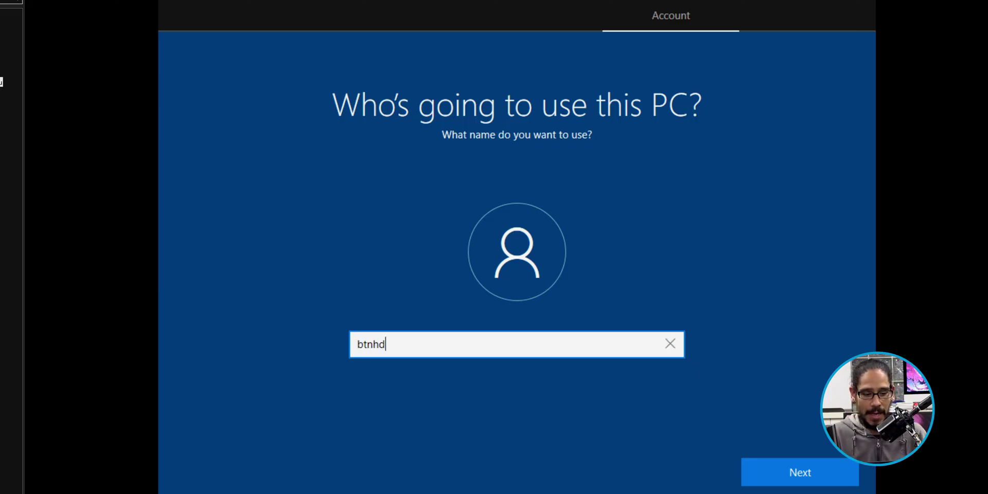
pyautogui.press('Return')
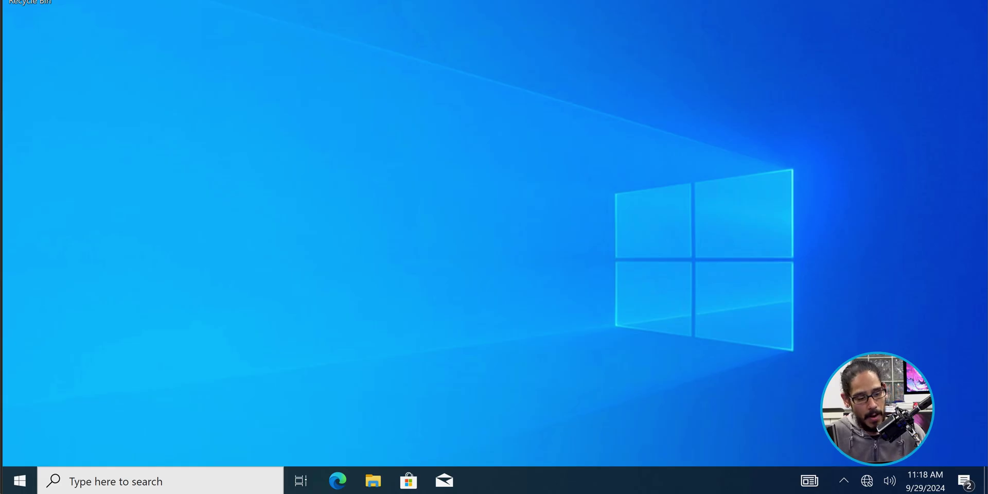
# Run msconfig and view its Boot tab listing Windows 10 and Windows 11 with a 30-second timeout
pyautogui.press('super+x')
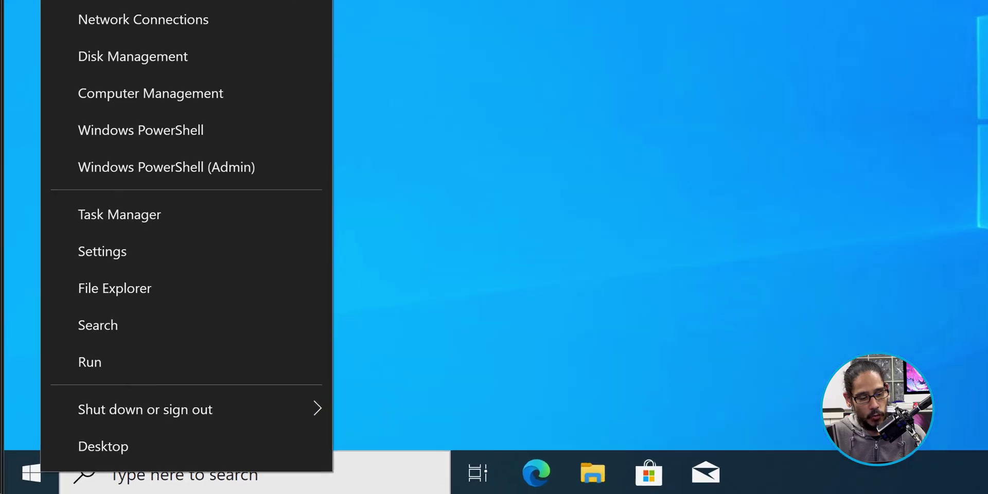
pyautogui.press('r')
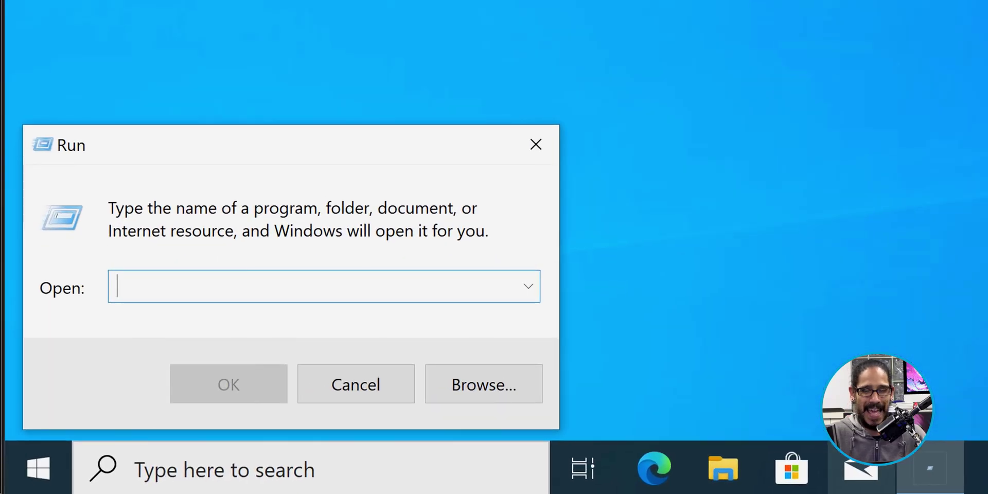
pyautogui.write('msconfig')
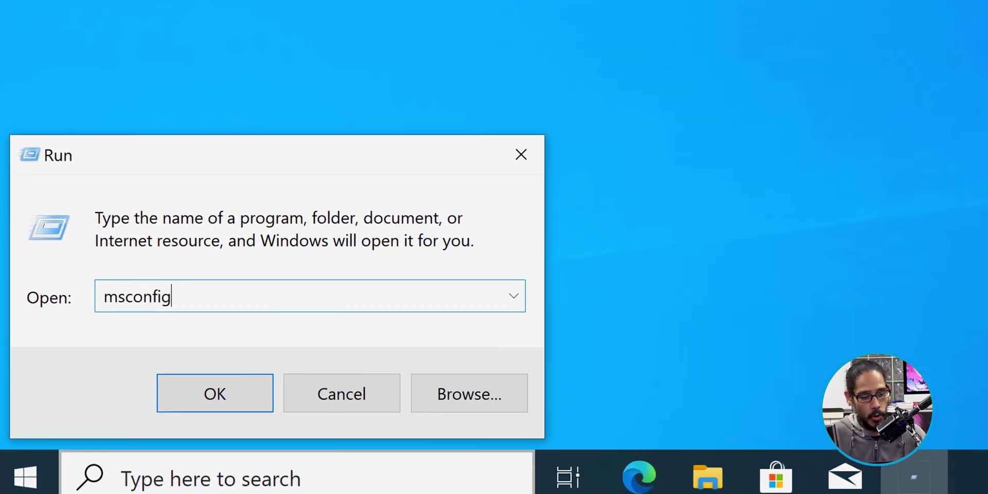
pyautogui.press('Return')
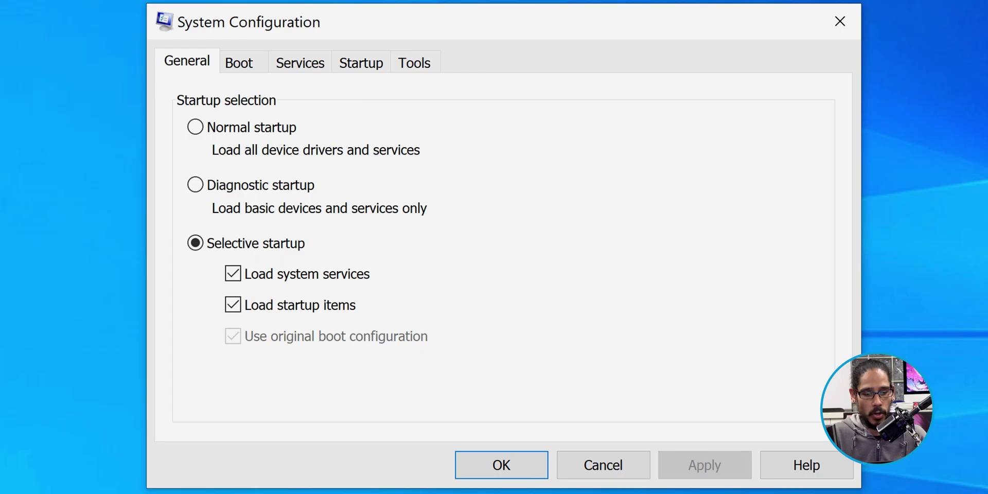
pyautogui.hotkey('ctrl', 'Tab')
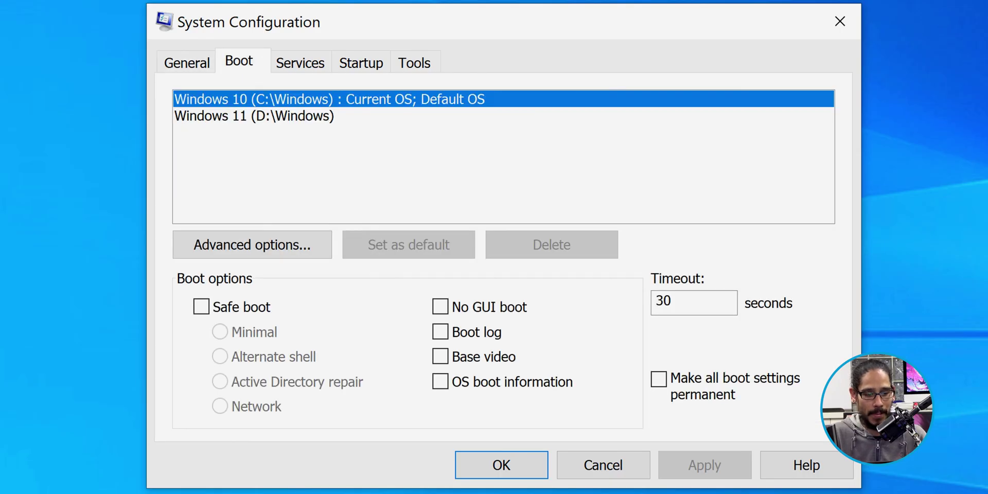